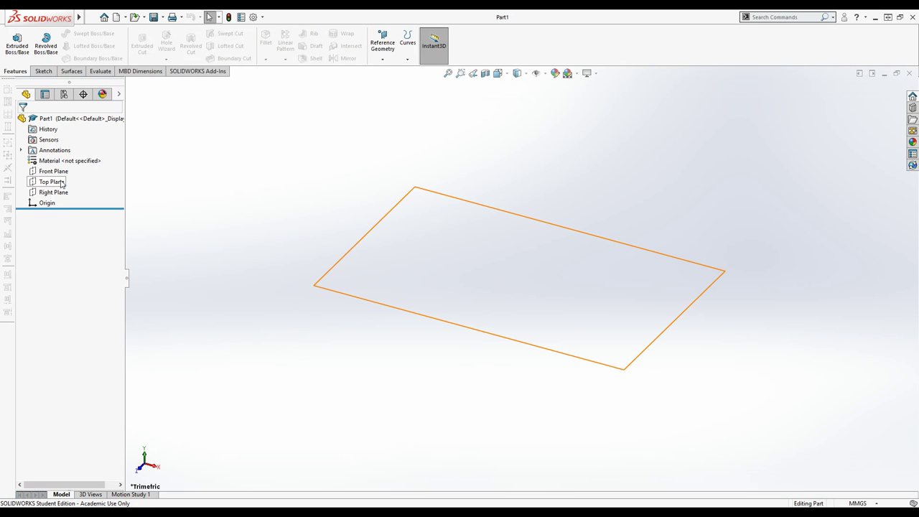
Select the Top Plane and open a new sketch on it
{"action": "left_click", "coordinate": [62, 184]}
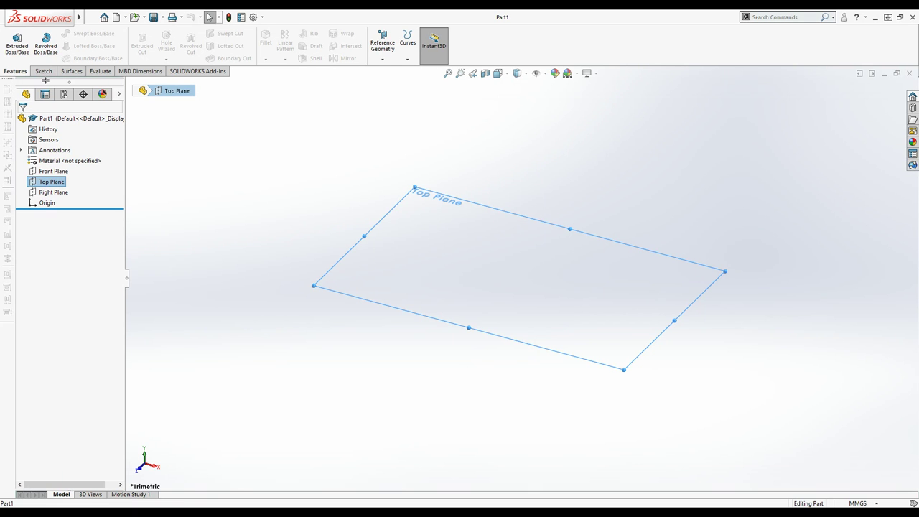
{"action": "left_click", "coordinate": [19, 53]}
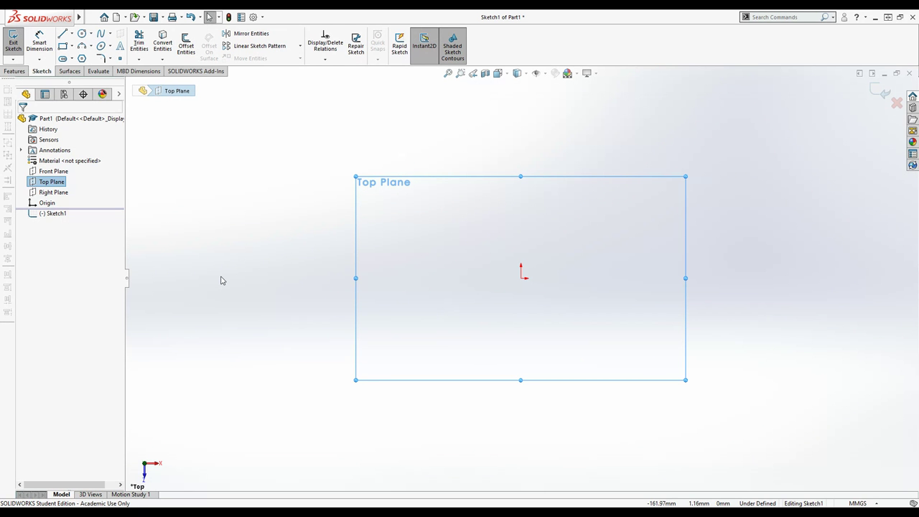
Draw two concentric circles centred on the origin
{"action": "left_click", "coordinate": [83, 35]}
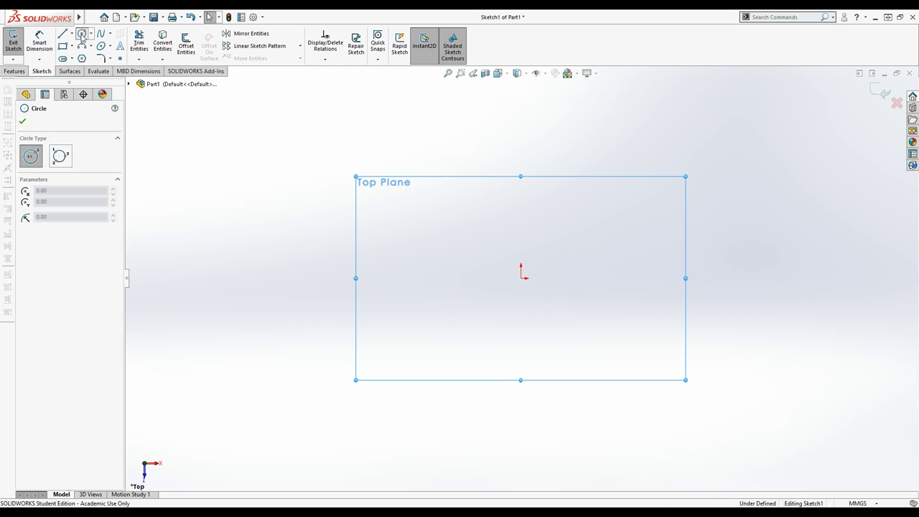
{"action": "left_click", "coordinate": [523, 280]}
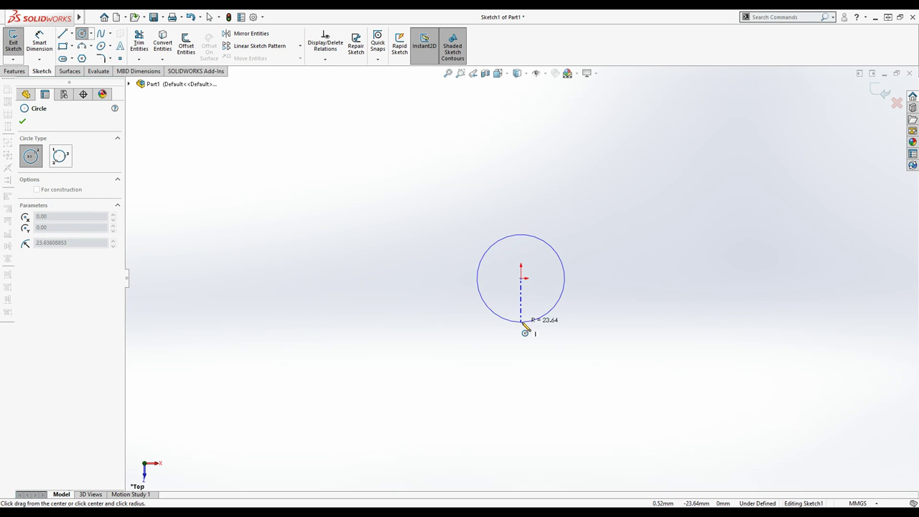
{"action": "left_click", "coordinate": [529, 322]}
{"action": "left_click", "coordinate": [520, 278]}
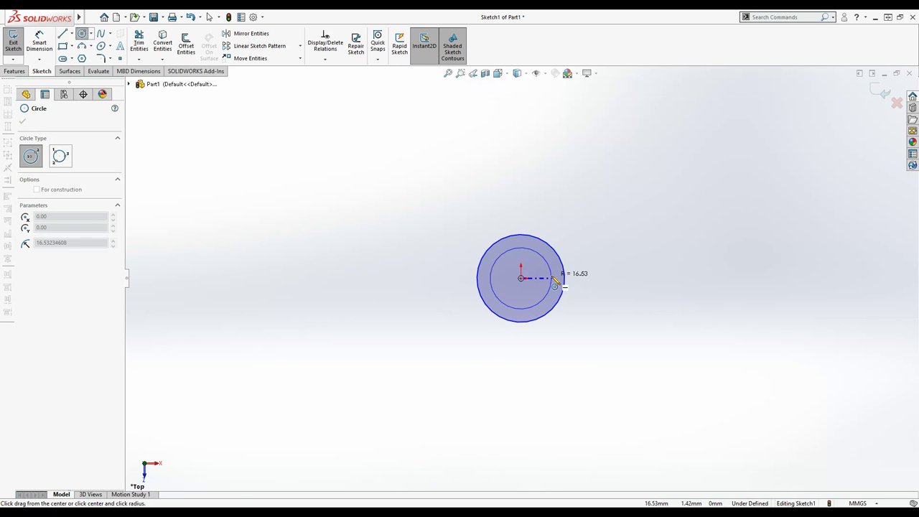
{"action": "left_click", "coordinate": [553, 283]}
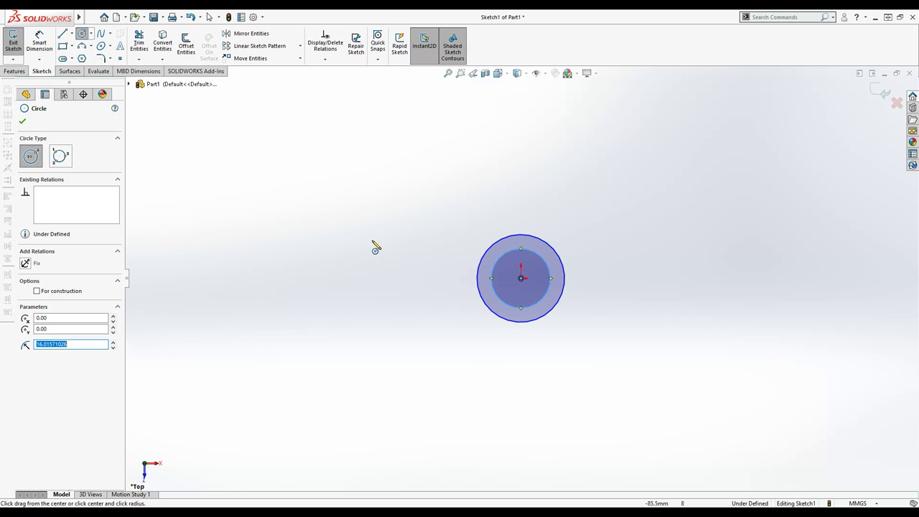
Draw a smaller pair of concentric circles to the left of the origin
{"action": "left_click", "coordinate": [352, 278]}
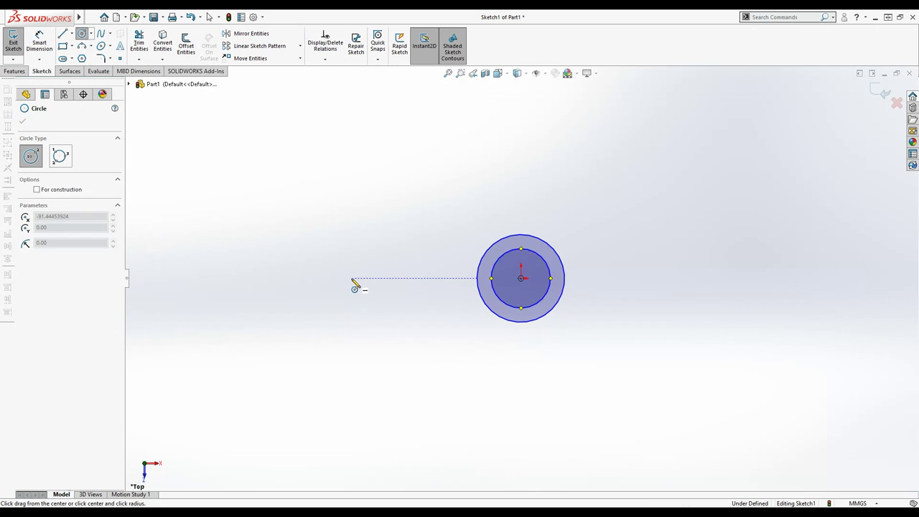
{"action": "left_click", "coordinate": [352, 304]}
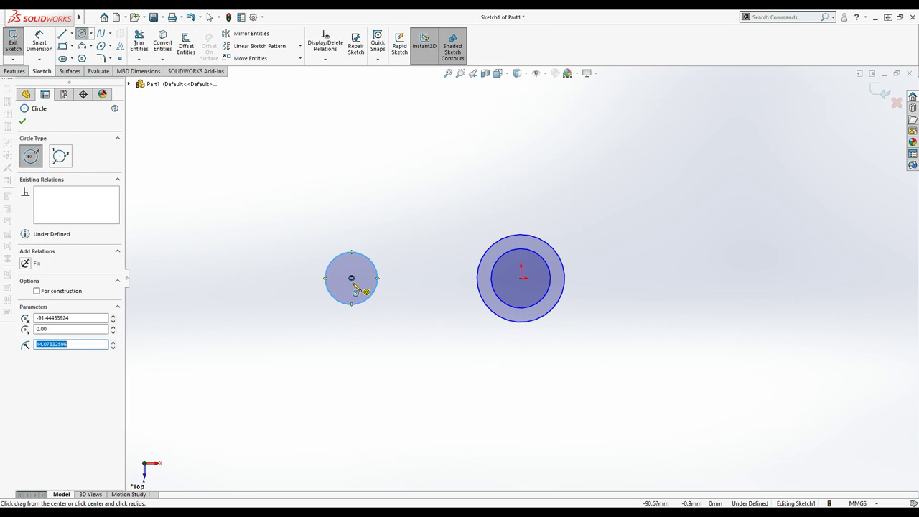
{"action": "left_click", "coordinate": [351, 277]}
{"action": "left_click", "coordinate": [366, 278]}
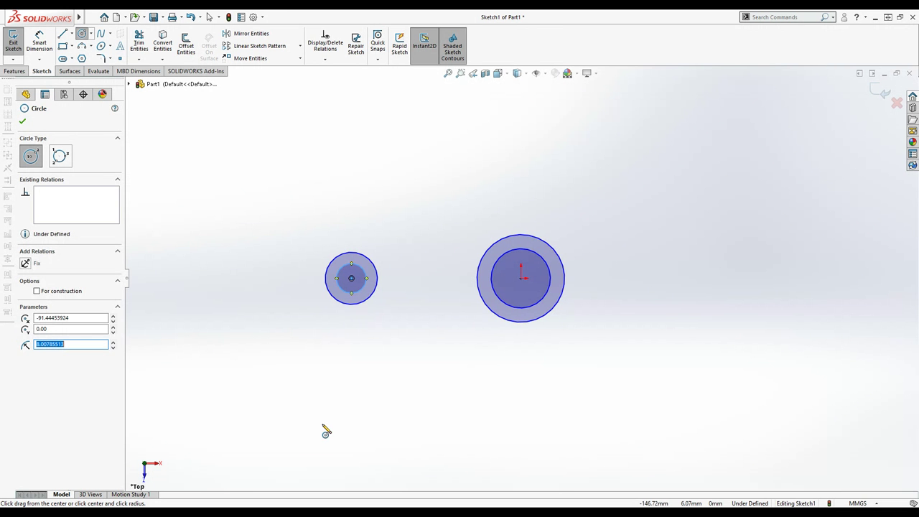
Draw a horizontal centerline from the left circle centre to the origin
{"action": "left_click", "coordinate": [72, 34]}
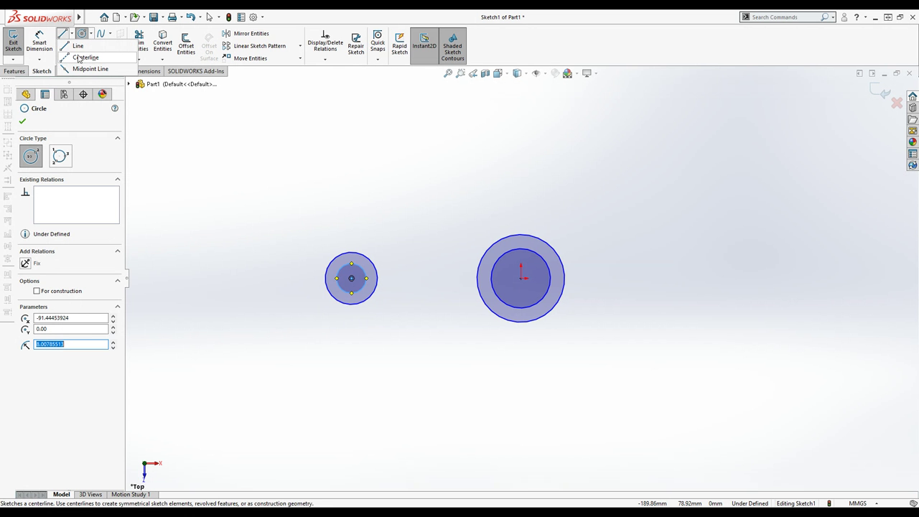
{"action": "left_click", "coordinate": [81, 58]}
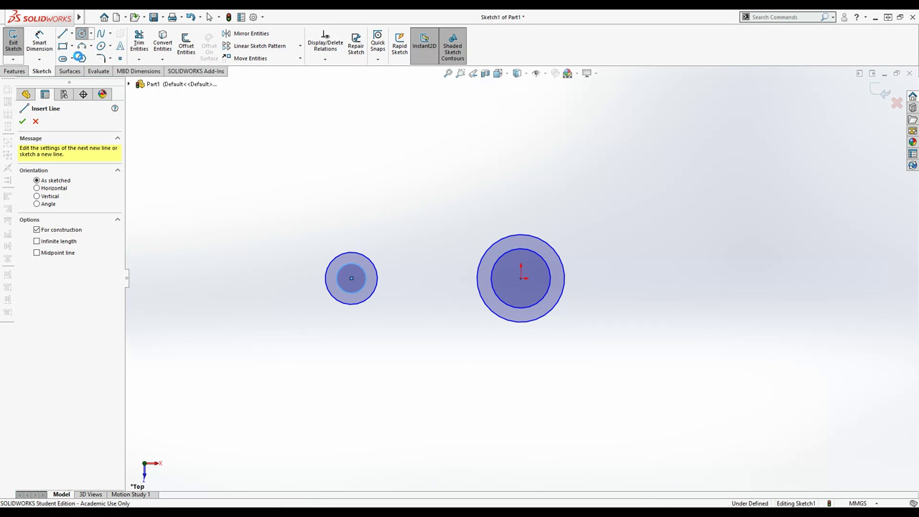
{"action": "left_click", "coordinate": [351, 278]}
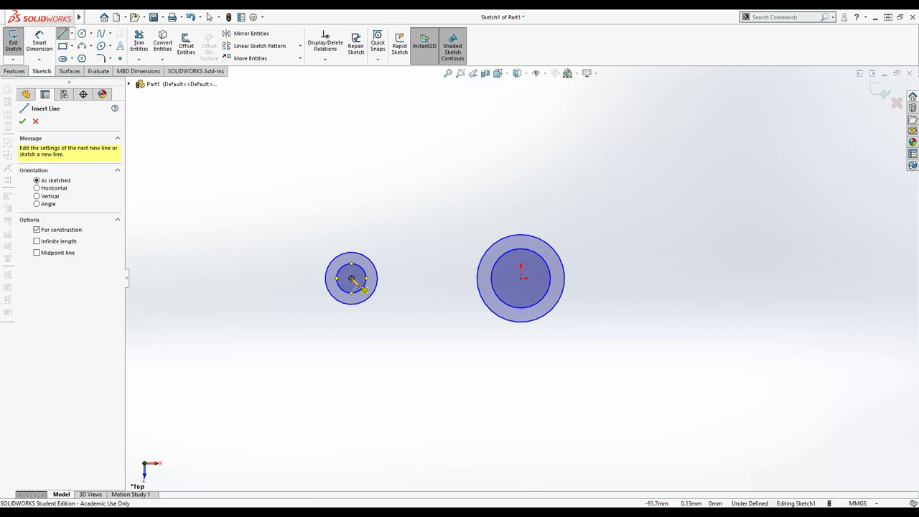
{"action": "left_click", "coordinate": [520, 278]}
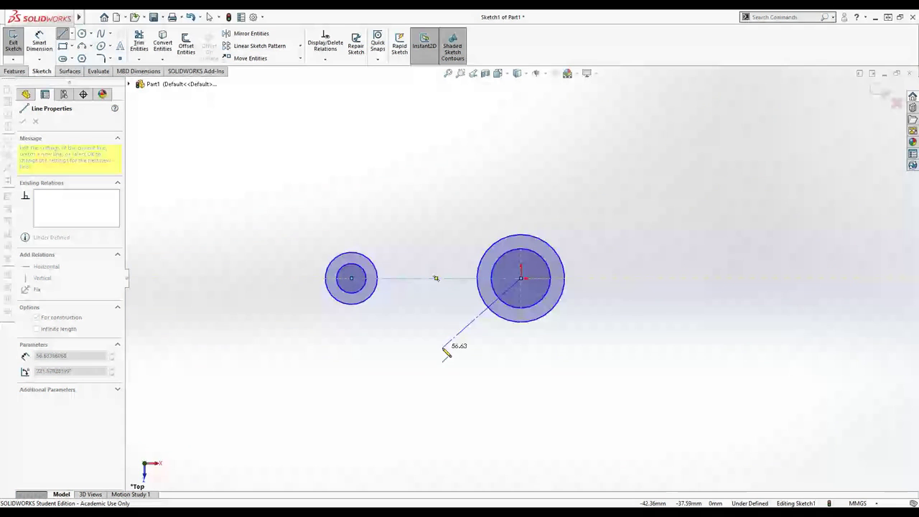
{"action": "key", "text": "Escape"}
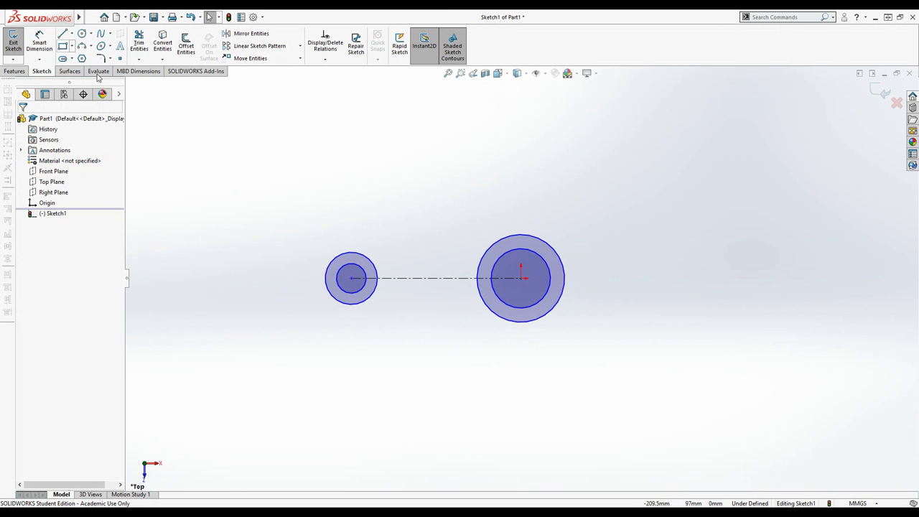
{"action": "left_click", "coordinate": [42, 44]}
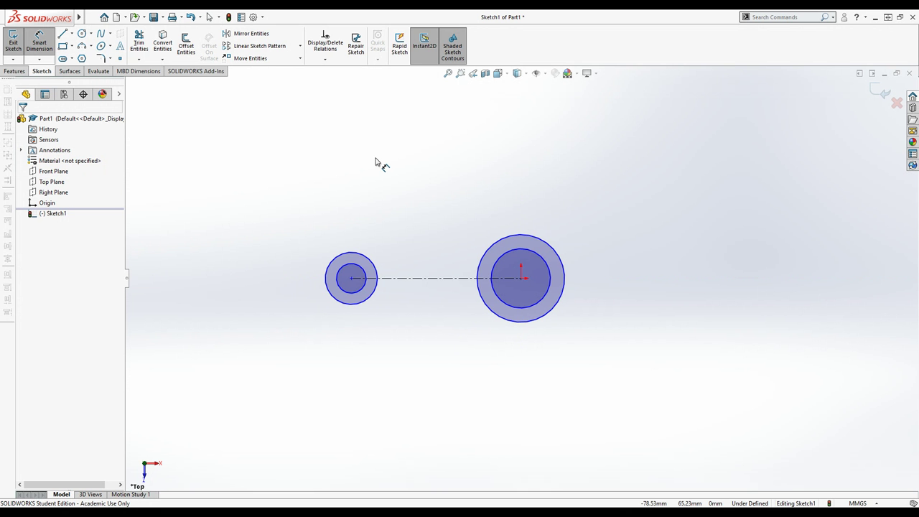
Dimension the centerline to a 75 mm centre distance
{"action": "left_click", "coordinate": [440, 280]}
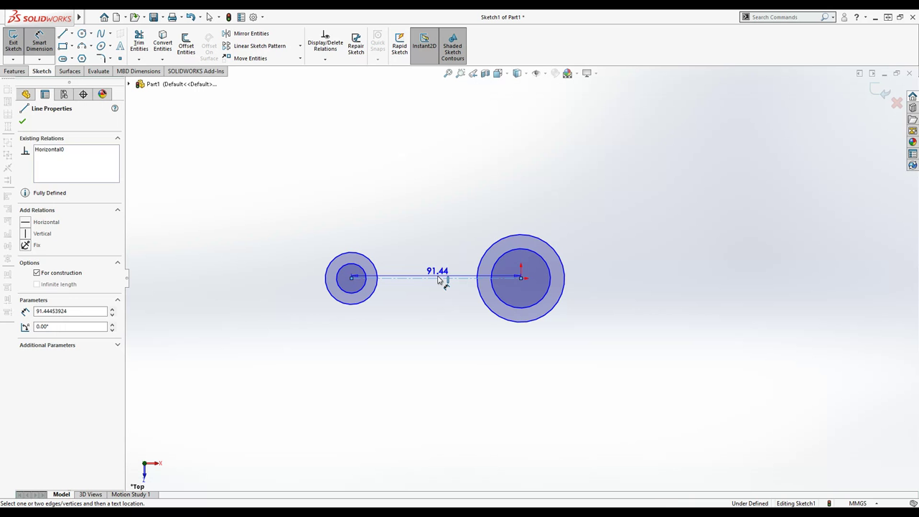
{"action": "left_click", "coordinate": [441, 170]}
{"action": "type", "text": "75"}
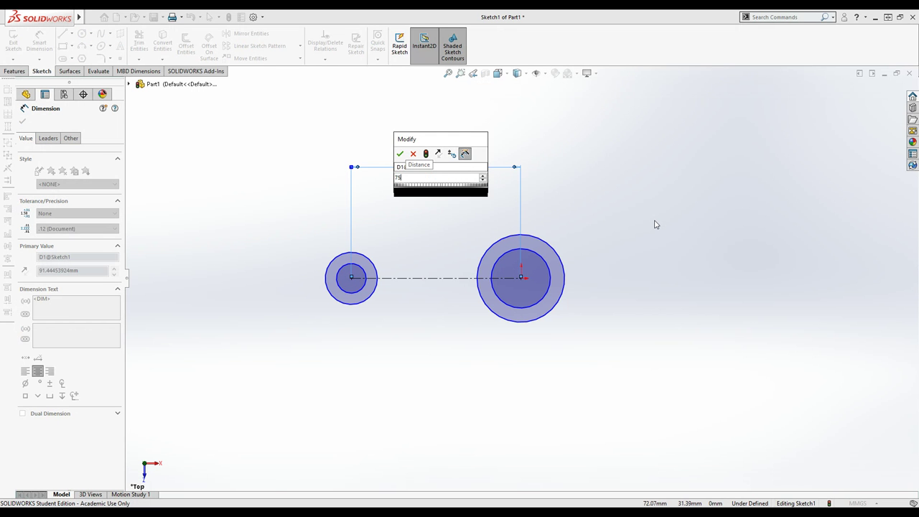
{"action": "key", "text": "Return"}
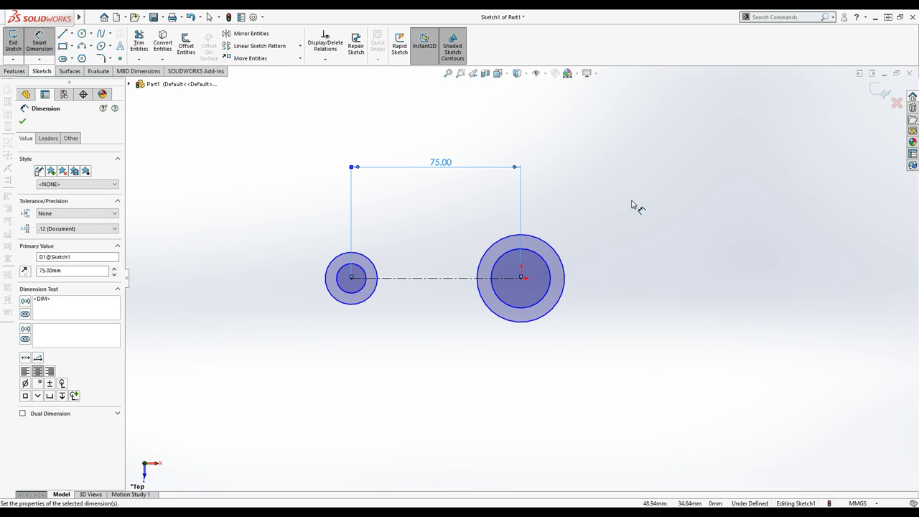
Dimension the right circle pair to Ø45 outer and Ø25 inner
{"action": "left_click", "coordinate": [560, 258]}
{"action": "left_click", "coordinate": [562, 257]}
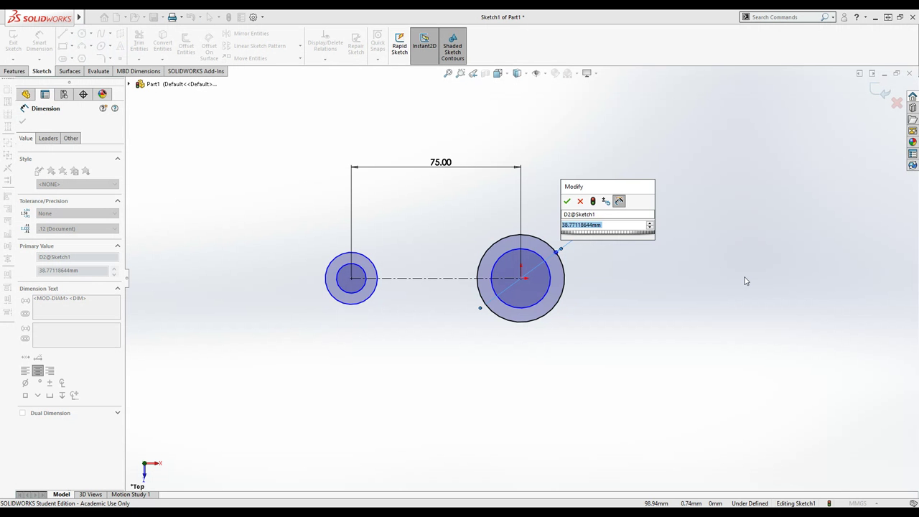
{"action": "type", "text": "45"}
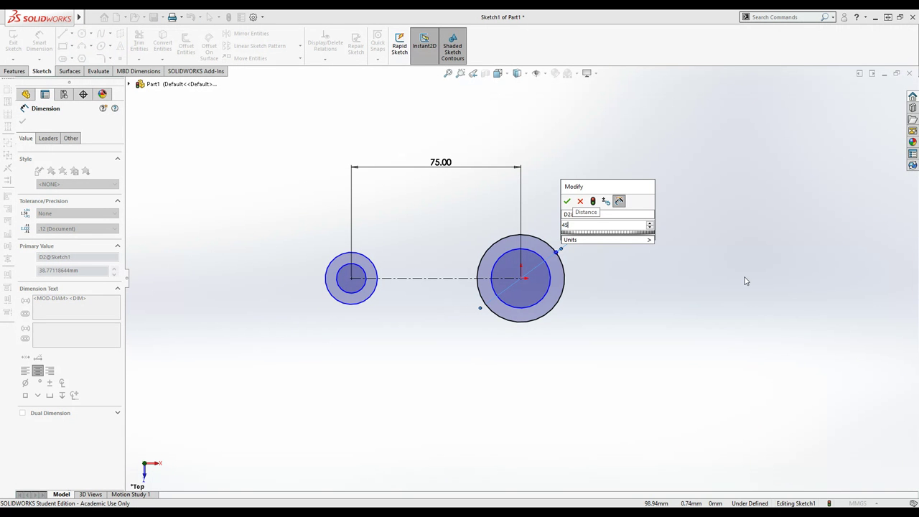
{"action": "key", "text": "Return"}
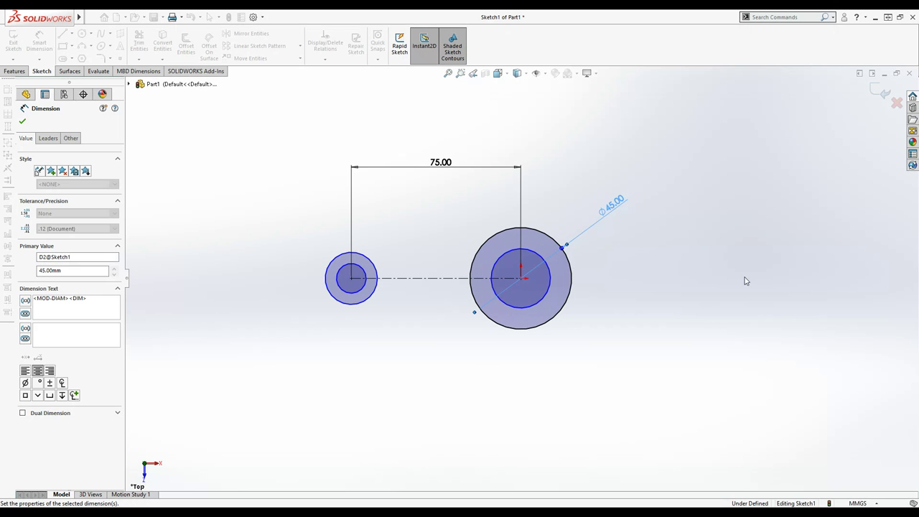
{"action": "left_click", "coordinate": [542, 262]}
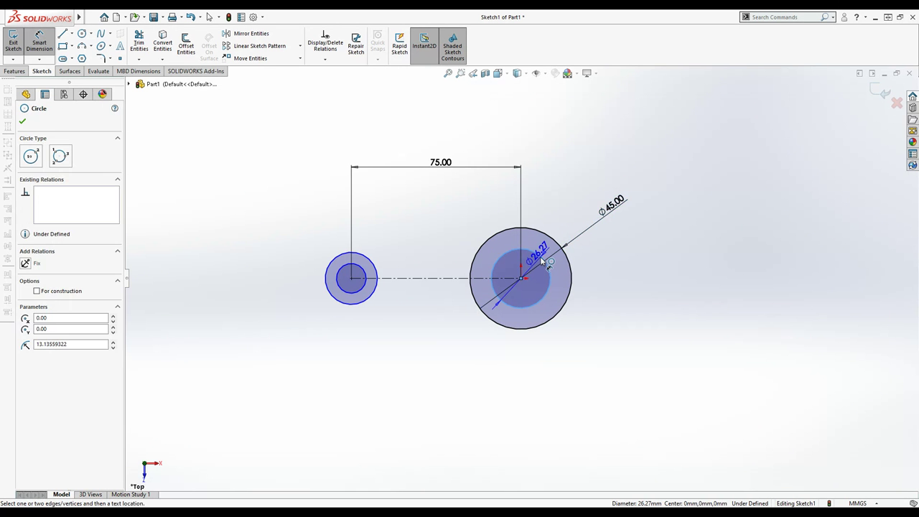
{"action": "left_click", "coordinate": [619, 283]}
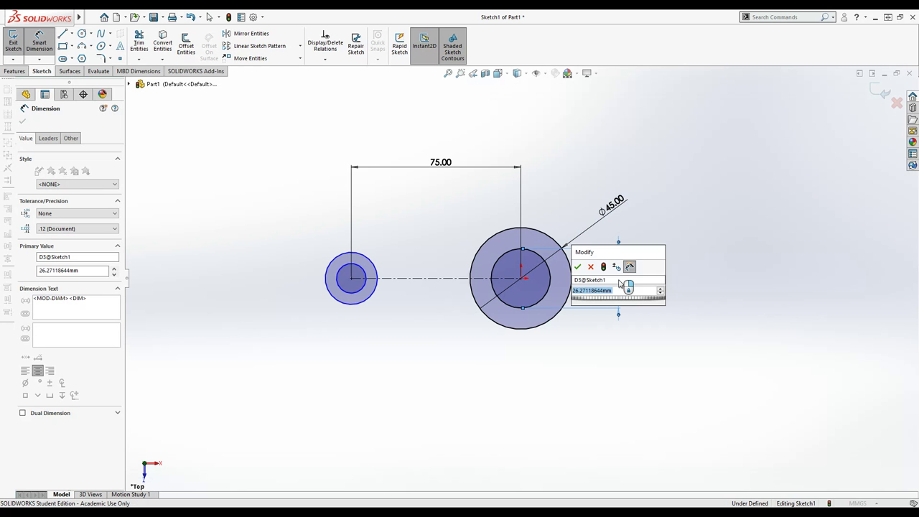
{"action": "type", "text": "25"}
{"action": "key", "text": "Return"}
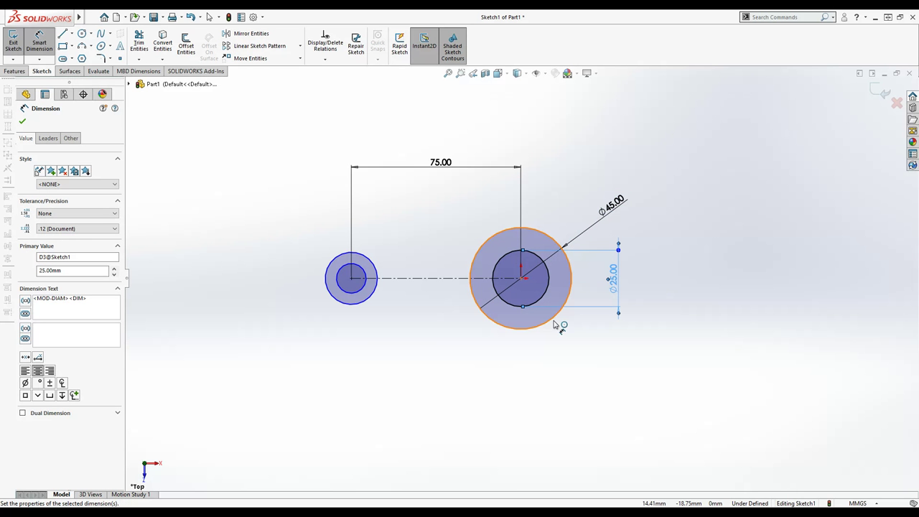
Dimension the left pair: Ø35 outer circle and a Ø15 inner circle
{"action": "left_click", "coordinate": [360, 303]}
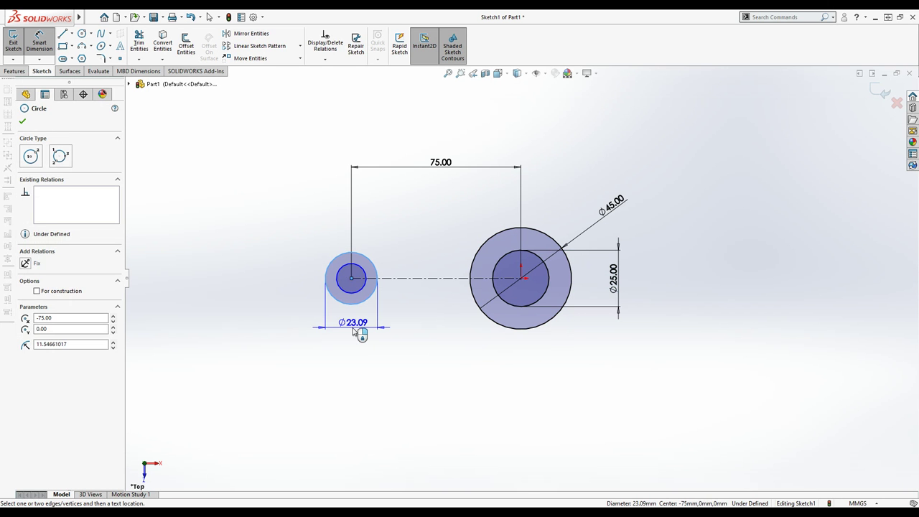
{"action": "left_click", "coordinate": [354, 331]}
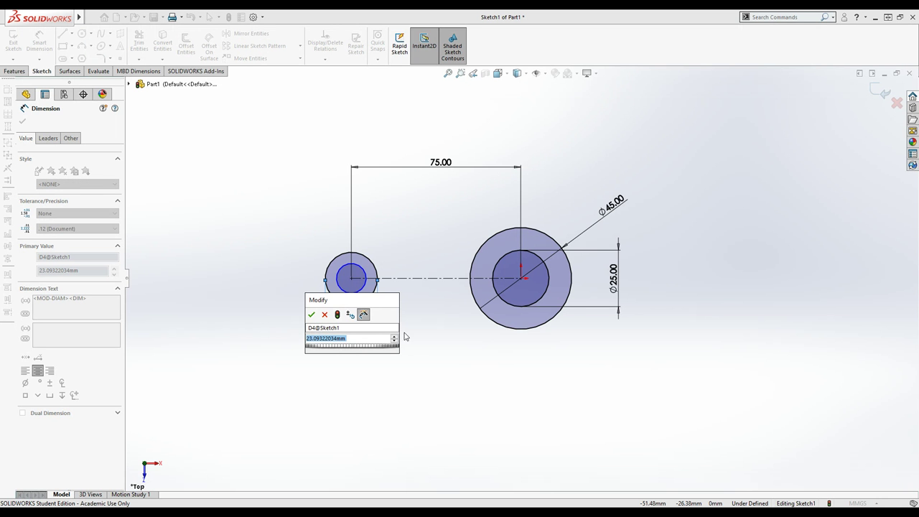
{"action": "left_click_drag", "start_coordinate": [360, 302], "coordinate": [369, 351]}
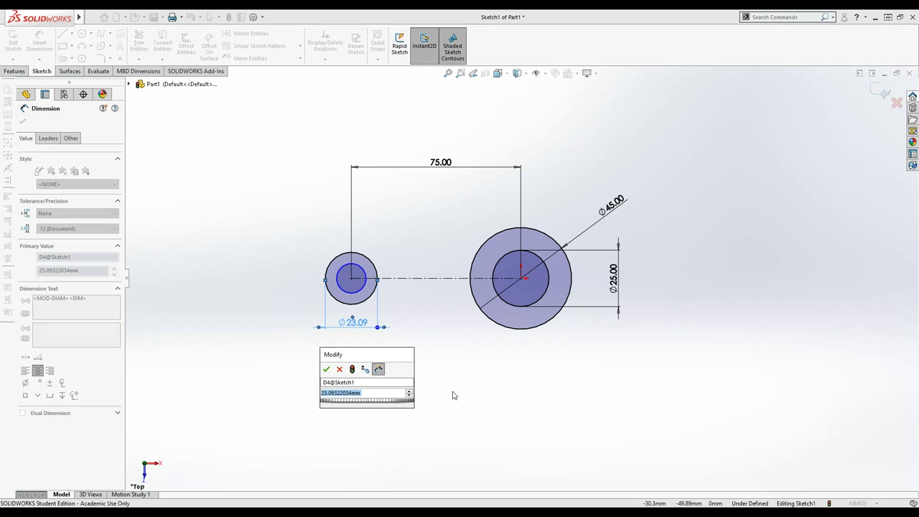
{"action": "type", "text": "35"}
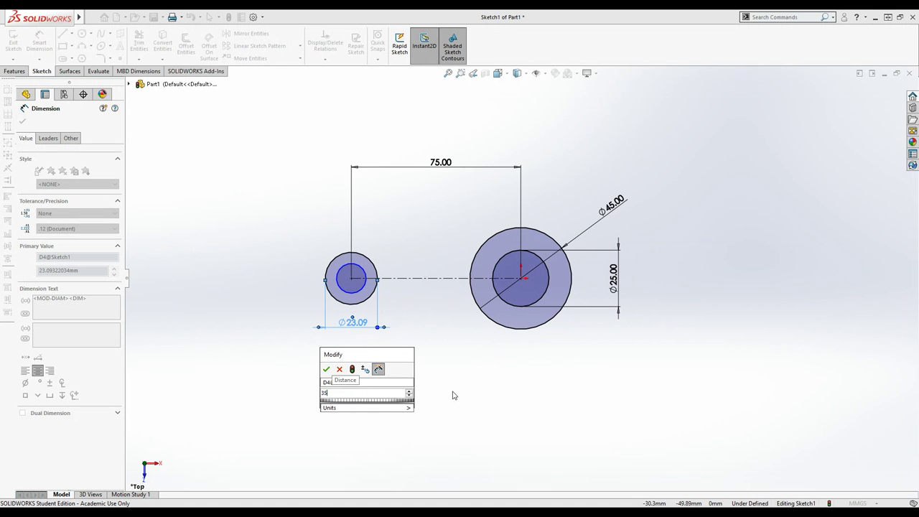
{"action": "key", "text": "Return"}
{"action": "key", "text": "Escape"}
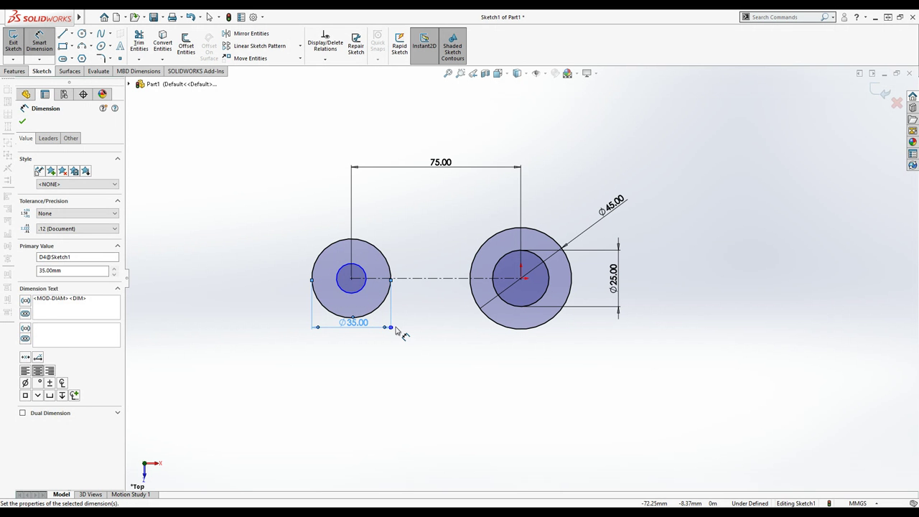
{"action": "left_click", "coordinate": [351, 278]}
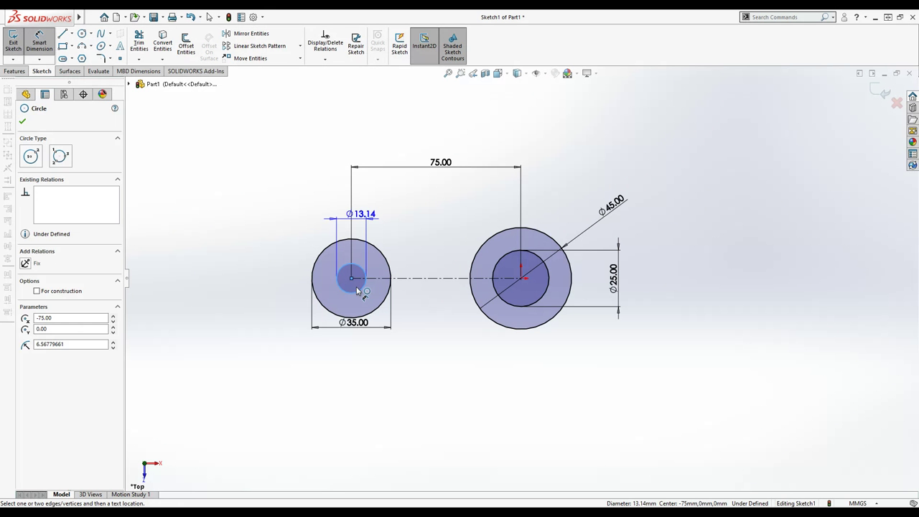
{"action": "left_click", "coordinate": [357, 289]}
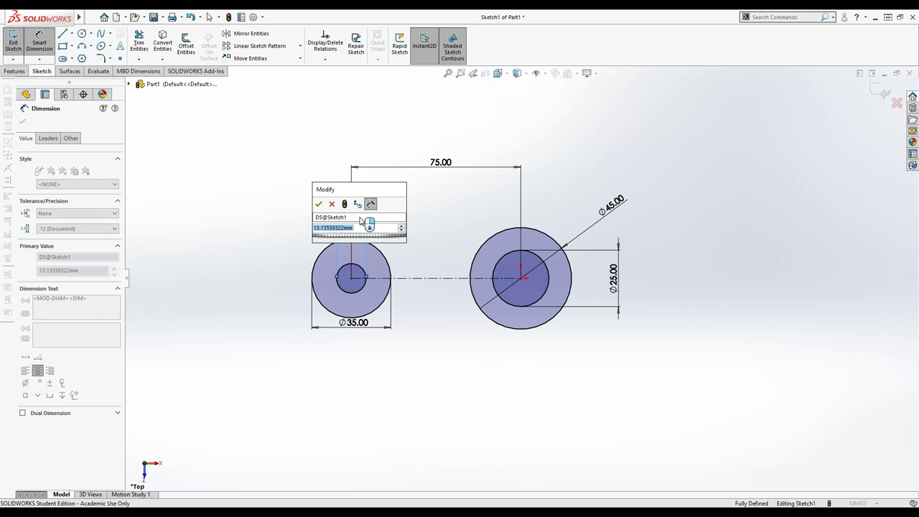
{"action": "type", "text": "15"}
{"action": "key", "text": "Return"}
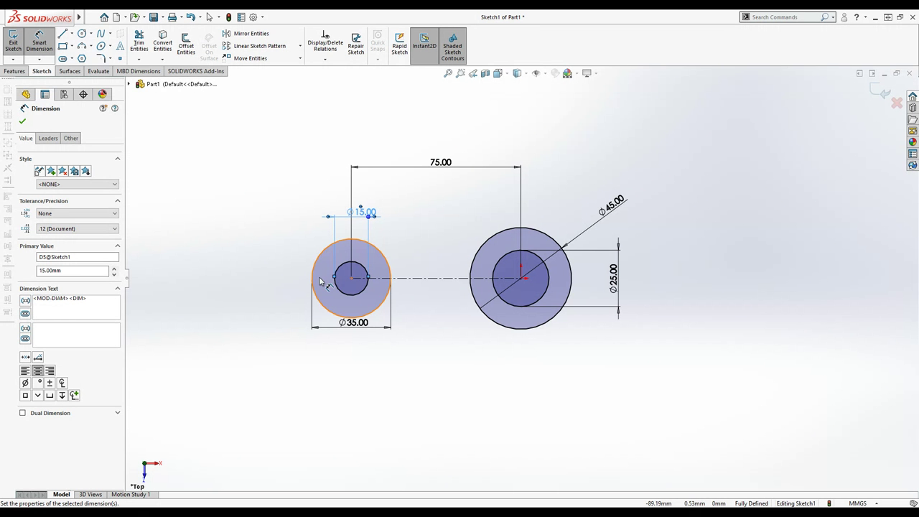
Draw a horizontal line left from the Ø35 circle's top, then a vertical line down to its bottom level
{"action": "left_click", "coordinate": [62, 34]}
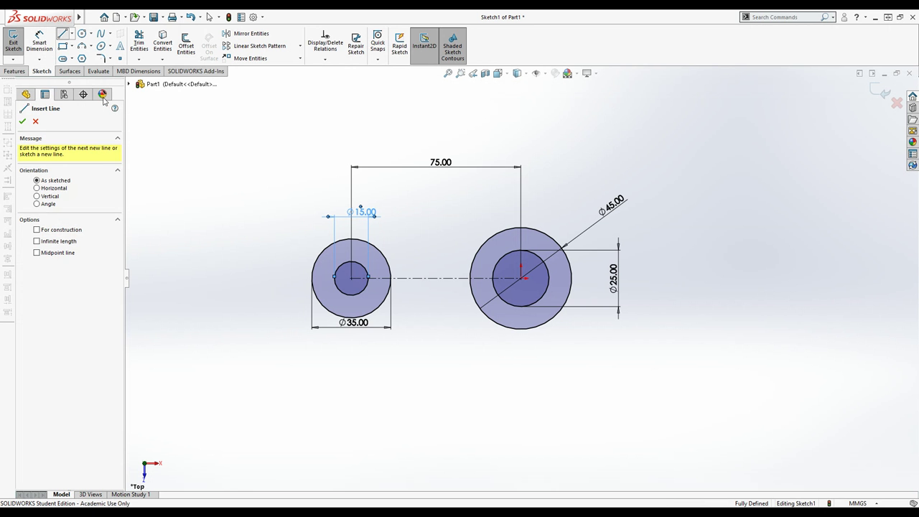
{"action": "left_click", "coordinate": [351, 238]}
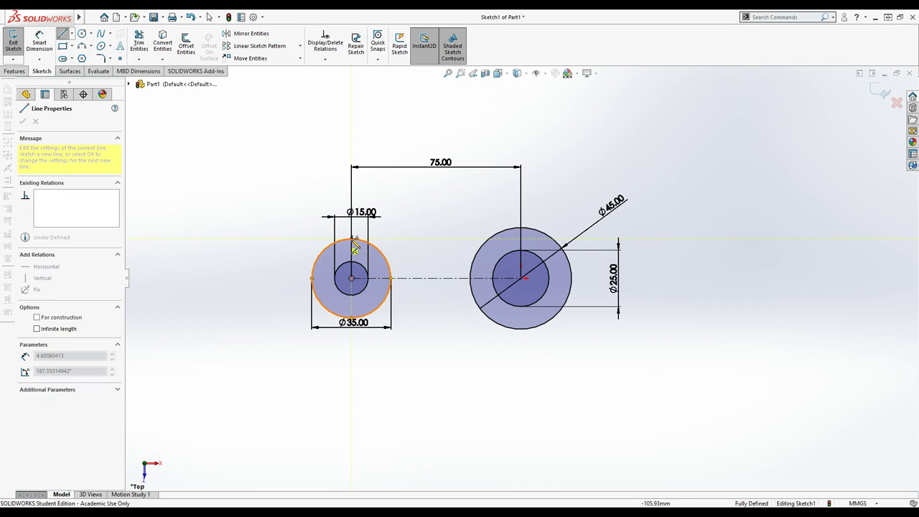
{"action": "left_click", "coordinate": [275, 238]}
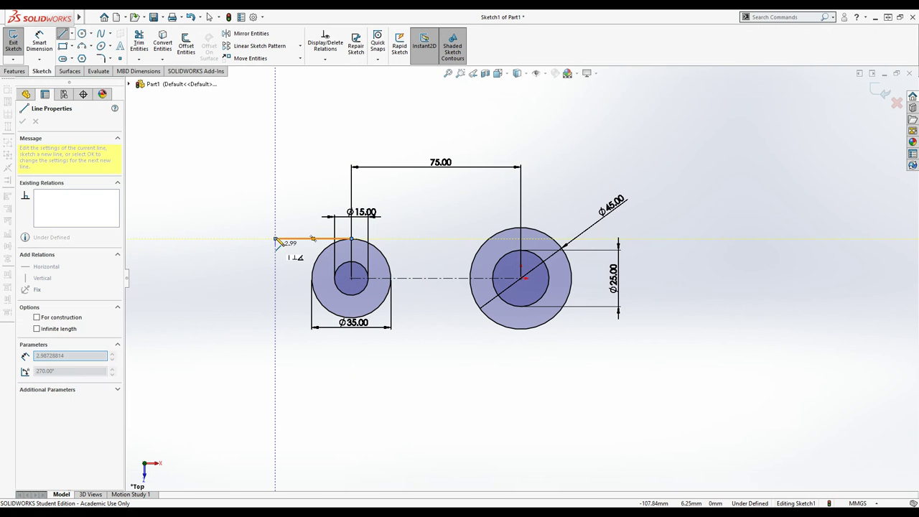
{"action": "left_click", "coordinate": [276, 317]}
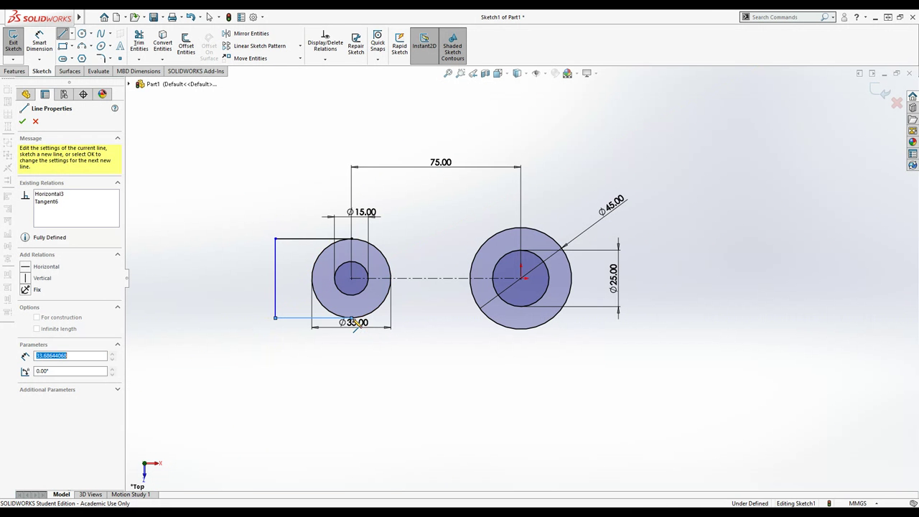
{"action": "right_click", "coordinate": [313, 318]}
{"action": "left_click", "coordinate": [292, 372]}
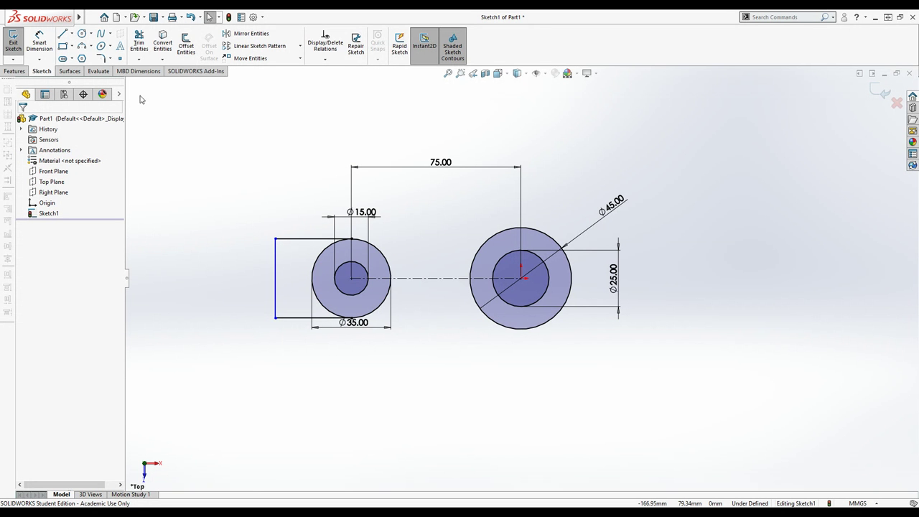
Draw horizontal lines from the small circle's top and bottom to the left vertical line
{"action": "left_click", "coordinate": [63, 36]}
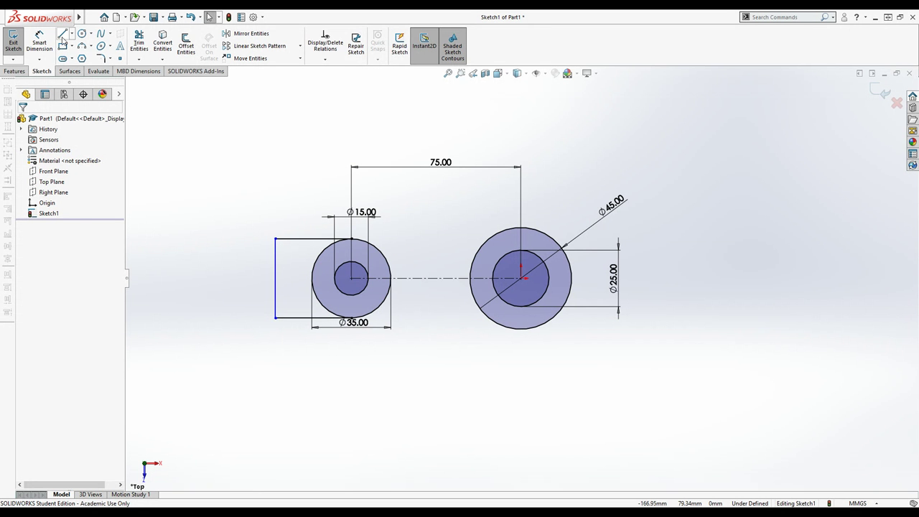
{"action": "left_click", "coordinate": [352, 263]}
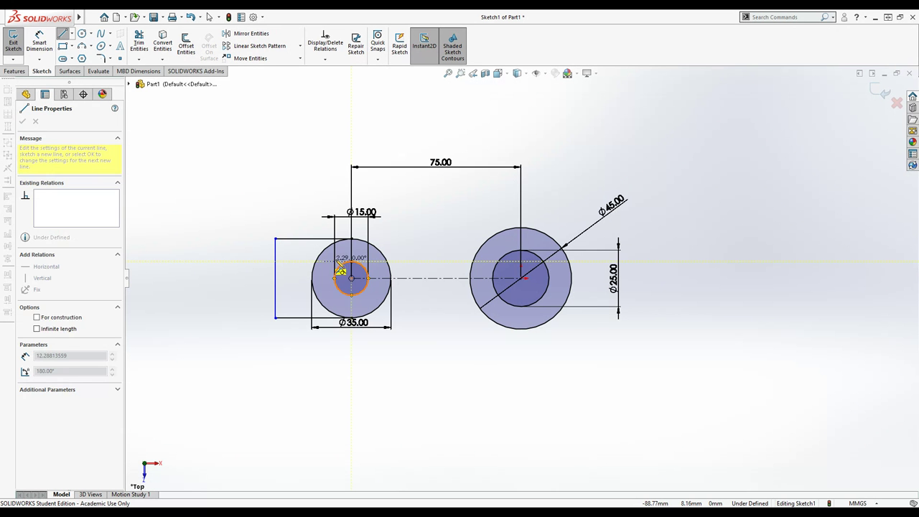
{"action": "left_click", "coordinate": [276, 263]}
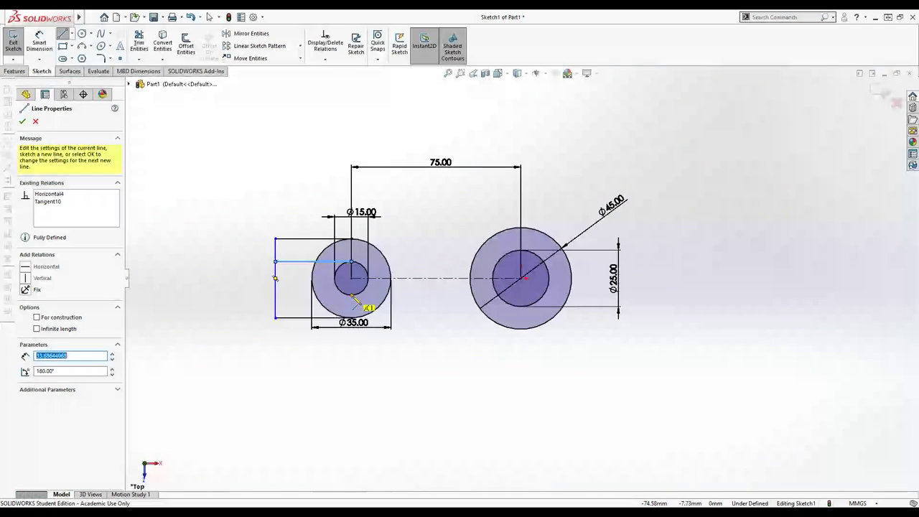
{"action": "left_click", "coordinate": [275, 294]}
{"action": "key", "text": "Escape"}
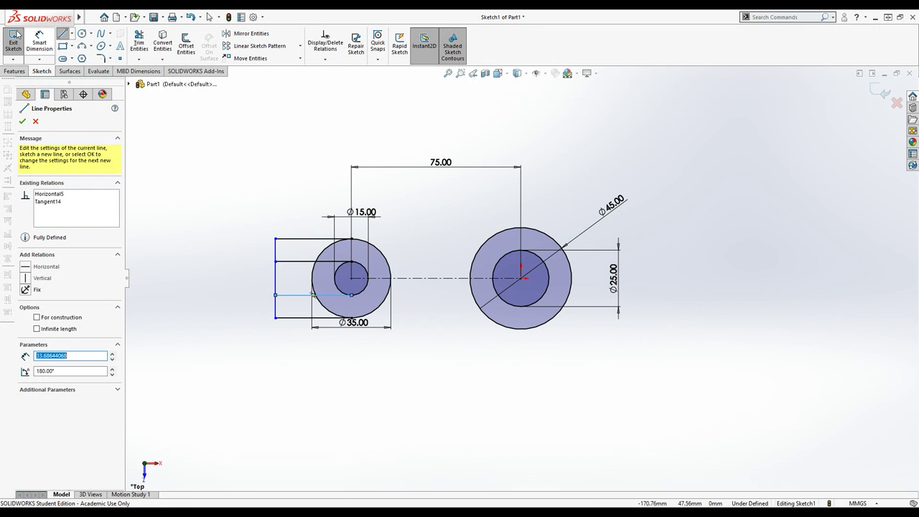
{"action": "key", "text": "d"}
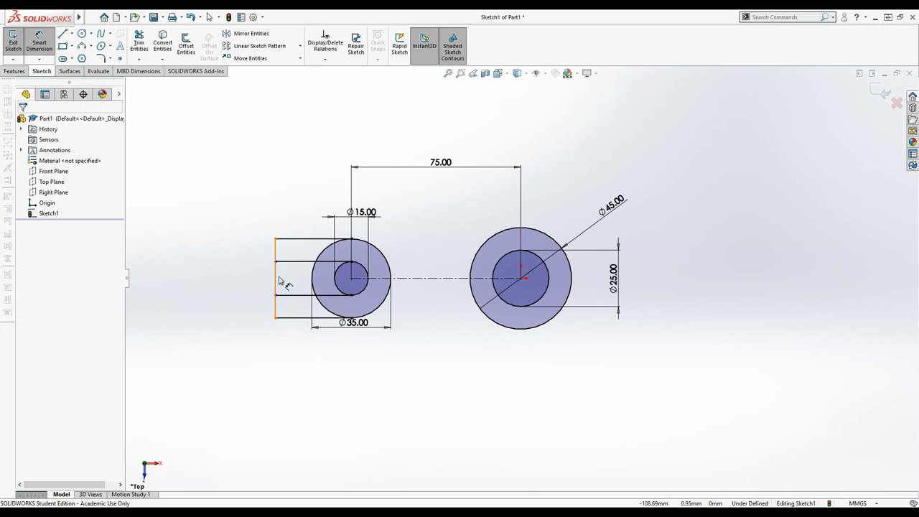
Dimension the top horizontal line to 15 mm
{"action": "left_click", "coordinate": [304, 240]}
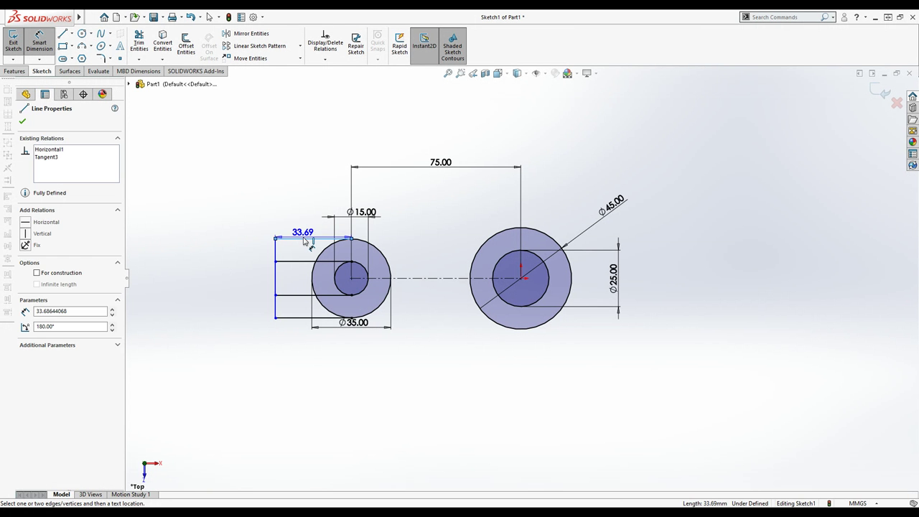
{"action": "left_click", "coordinate": [313, 185]}
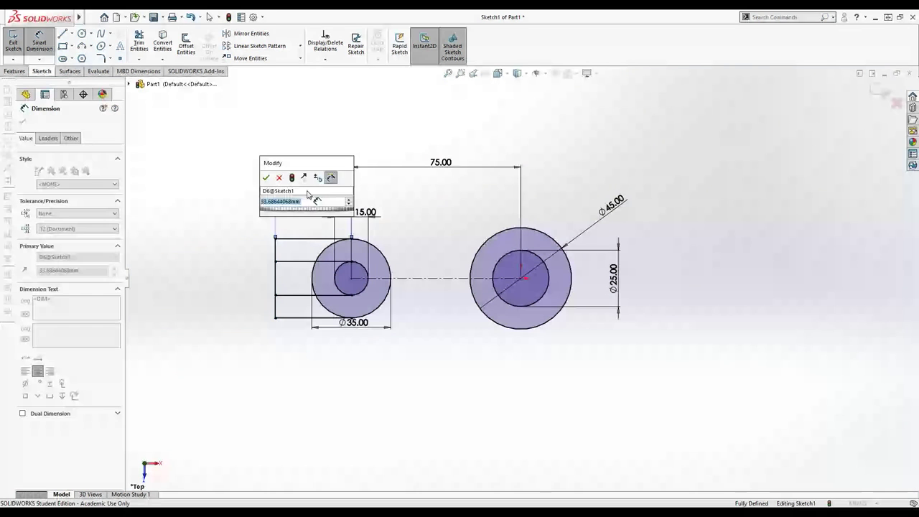
{"action": "type", "text": "15"}
{"action": "key", "text": "Return"}
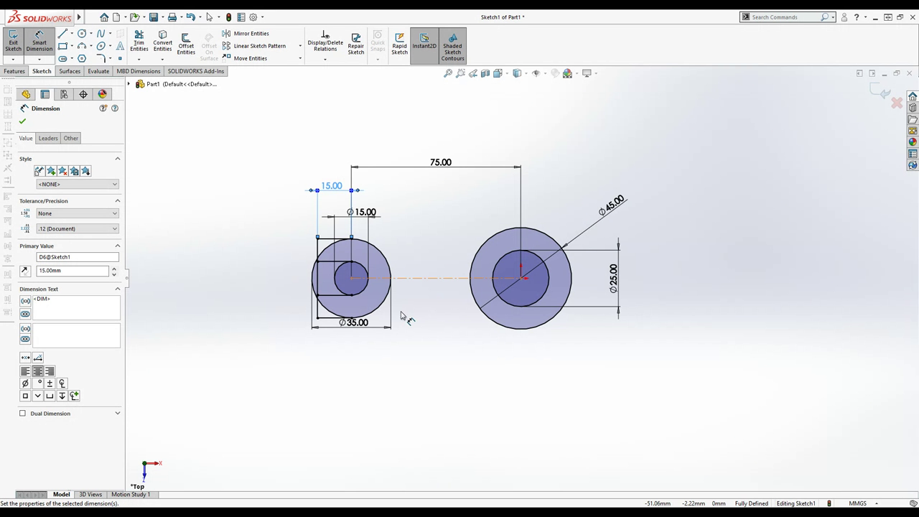
{"action": "scroll", "coordinate": [389, 276], "scroll_direction": "down", "scroll_amount": 1}
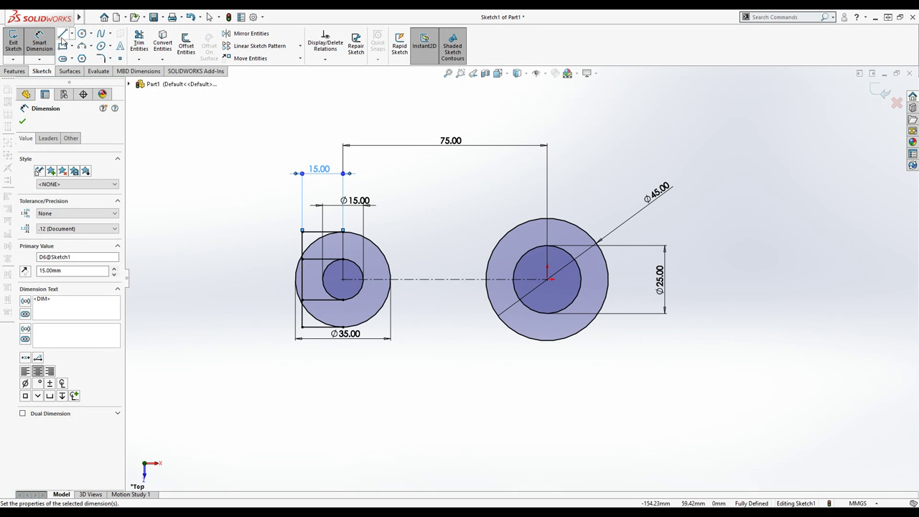
Draw a slanted line from the Ø45 circle's top to the left outline's top corner
{"action": "left_click", "coordinate": [63, 34]}
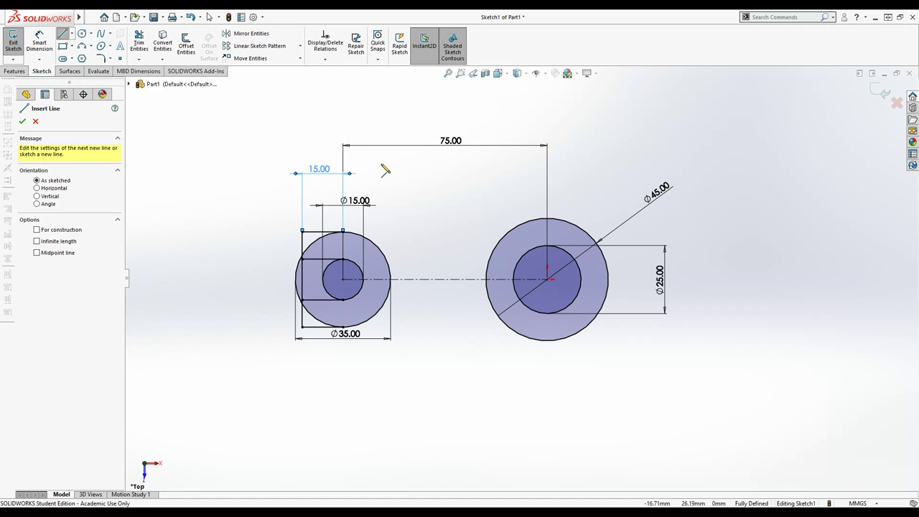
{"action": "left_click", "coordinate": [547, 218]}
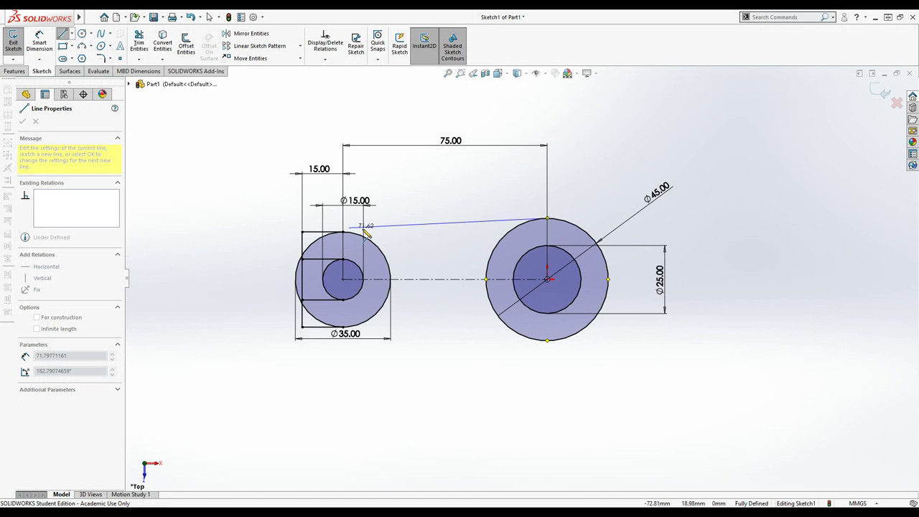
{"action": "left_click", "coordinate": [302, 231]}
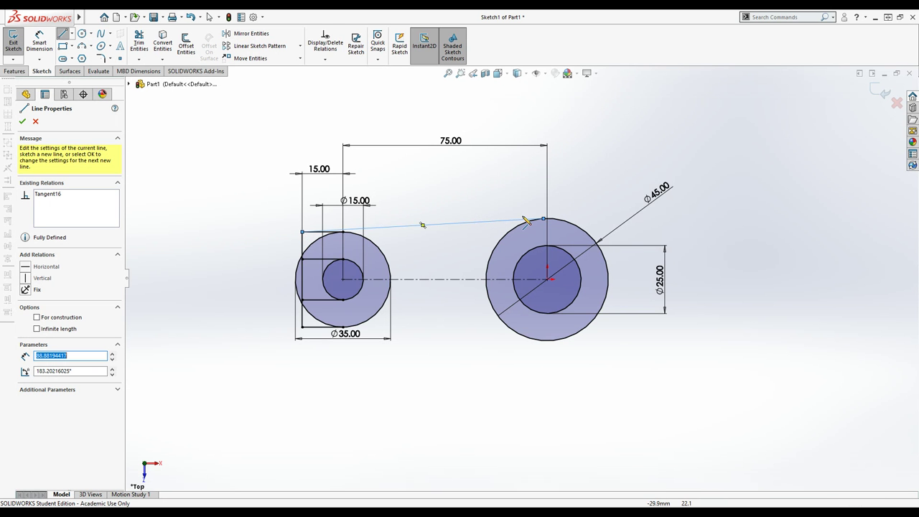
{"action": "right_click", "coordinate": [773, 159]}
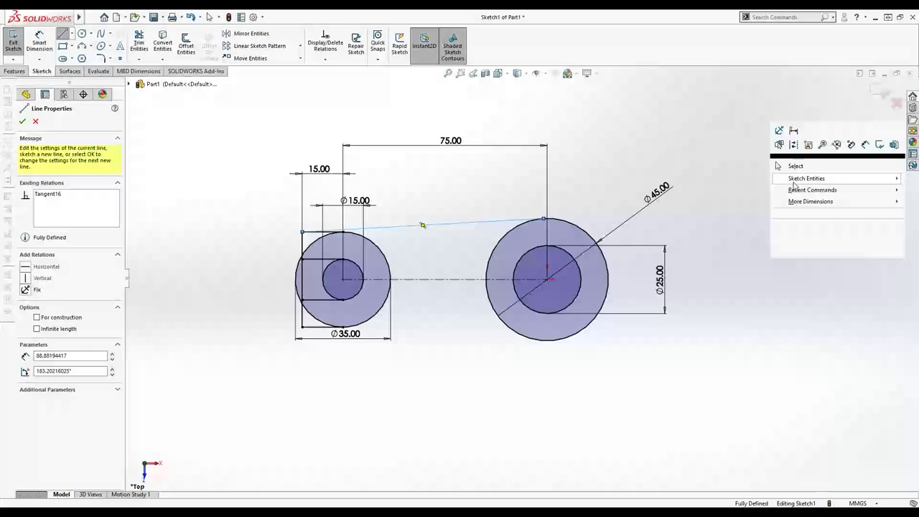
{"action": "left_click", "coordinate": [795, 166]}
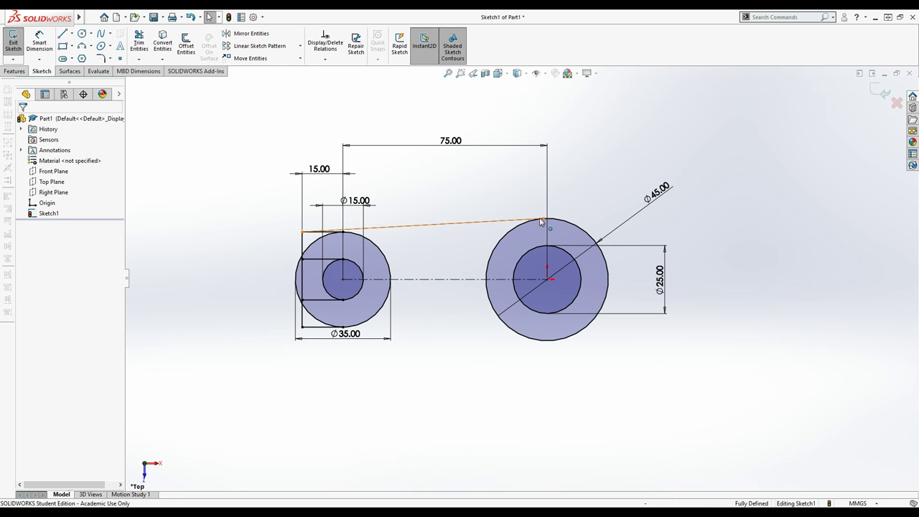
Make the slanted line tangent to the Ø45 circle
{"action": "left_click", "coordinate": [493, 221]}
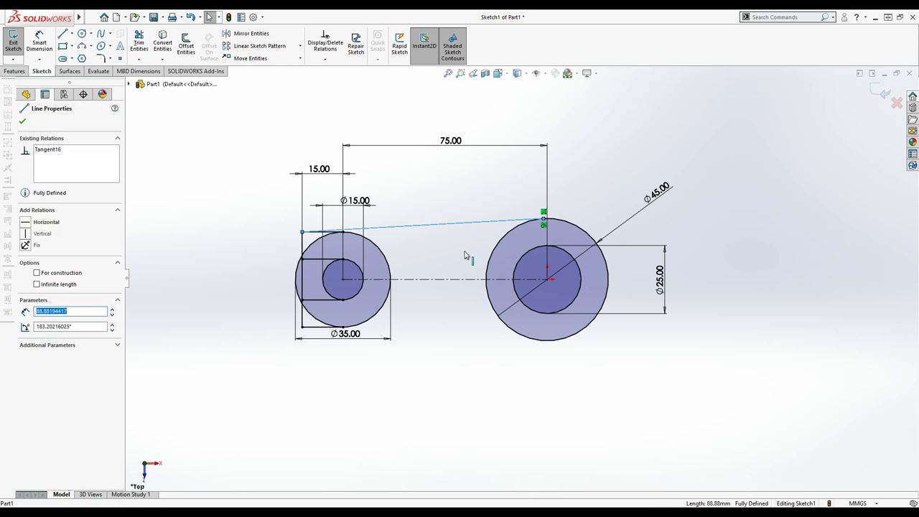
{"action": "left_click", "coordinate": [500, 247], "text": "ctrl"}
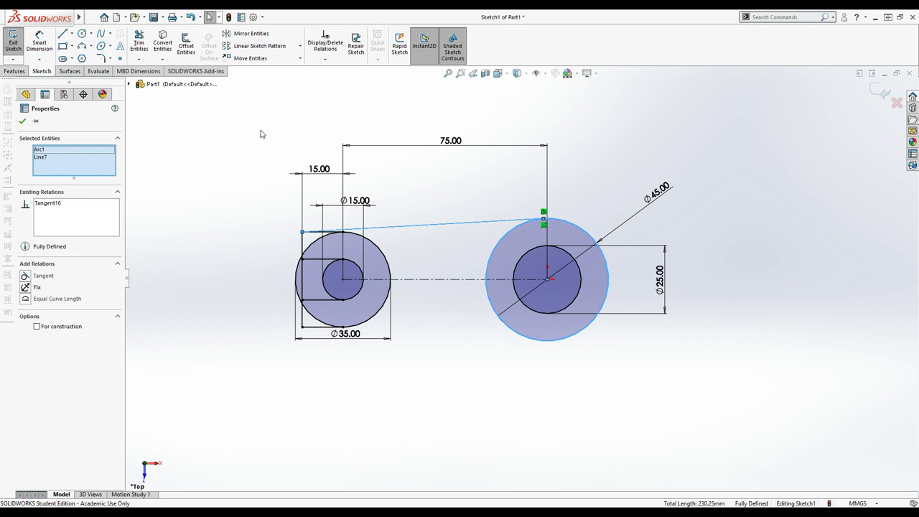
{"action": "left_click", "coordinate": [657, 180]}
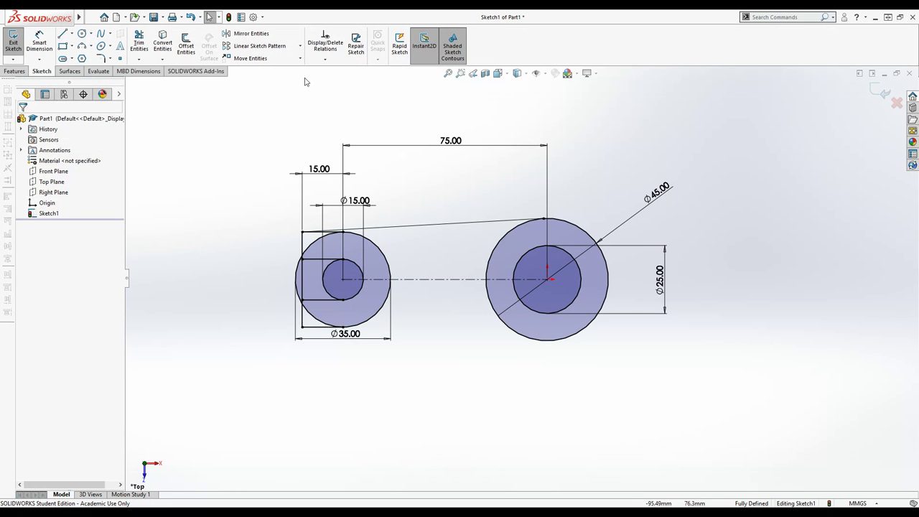
Start Mirror Entities with the slanted tangent line chosen to mirror, ready for the axis
{"action": "left_click", "coordinate": [251, 34]}
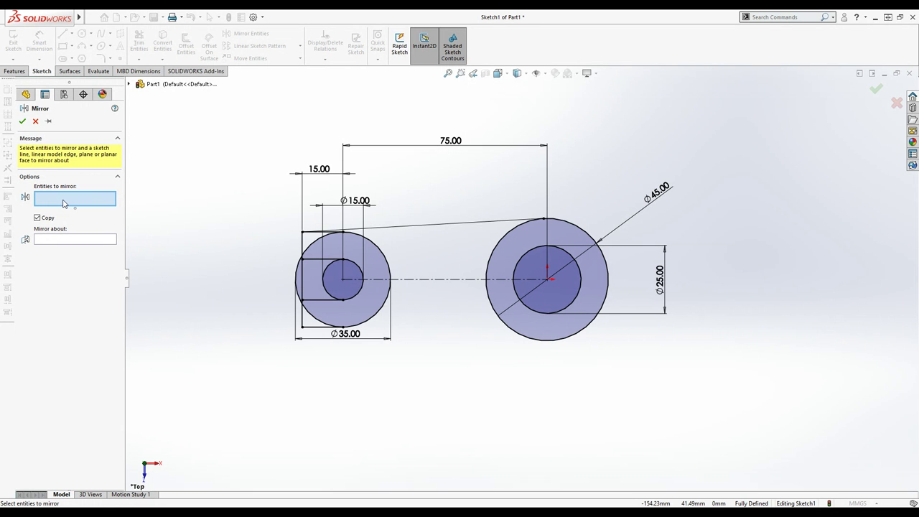
{"action": "left_click", "coordinate": [452, 223]}
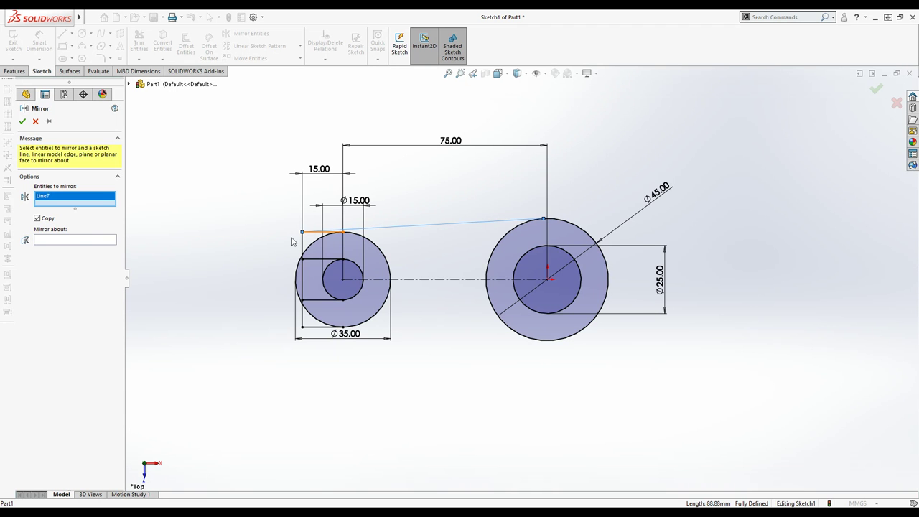
{"action": "left_click", "coordinate": [78, 240]}
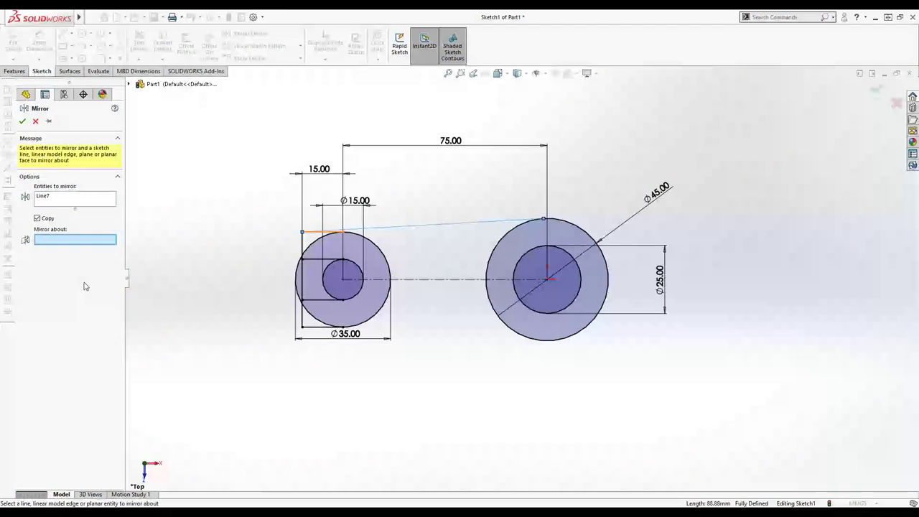